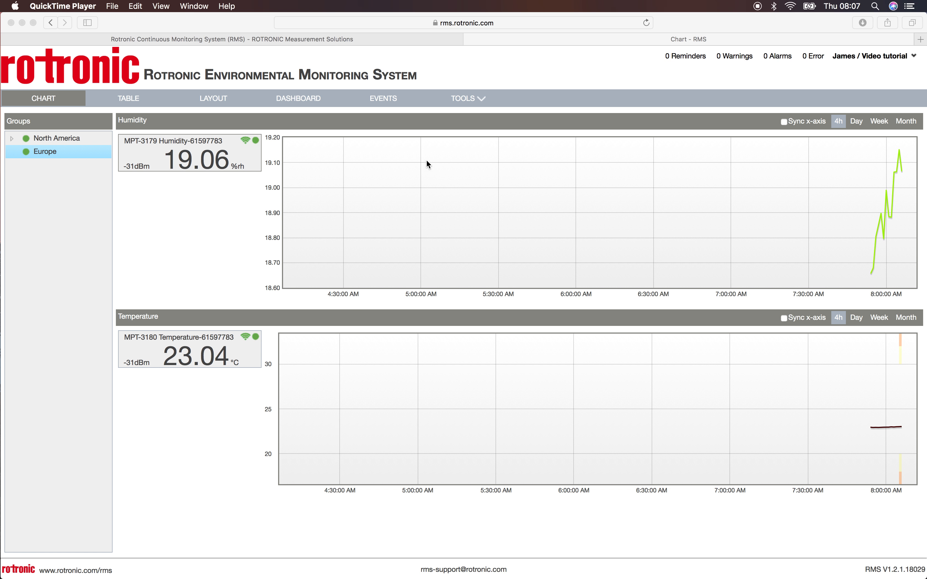
Open the user setup and examine the second listed user's contact details and group rights
left_click(482, 100)
left_click(469, 215)
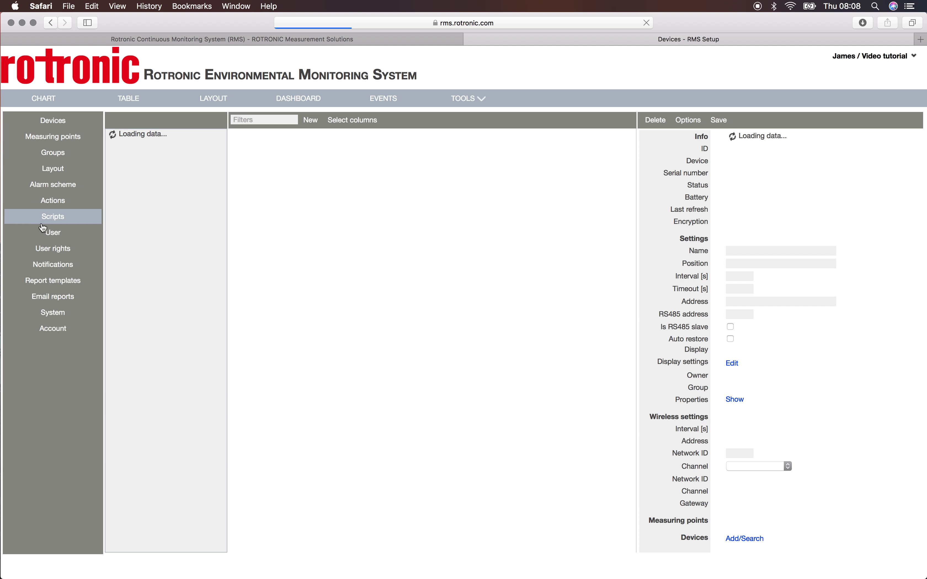
left_click(53, 233)
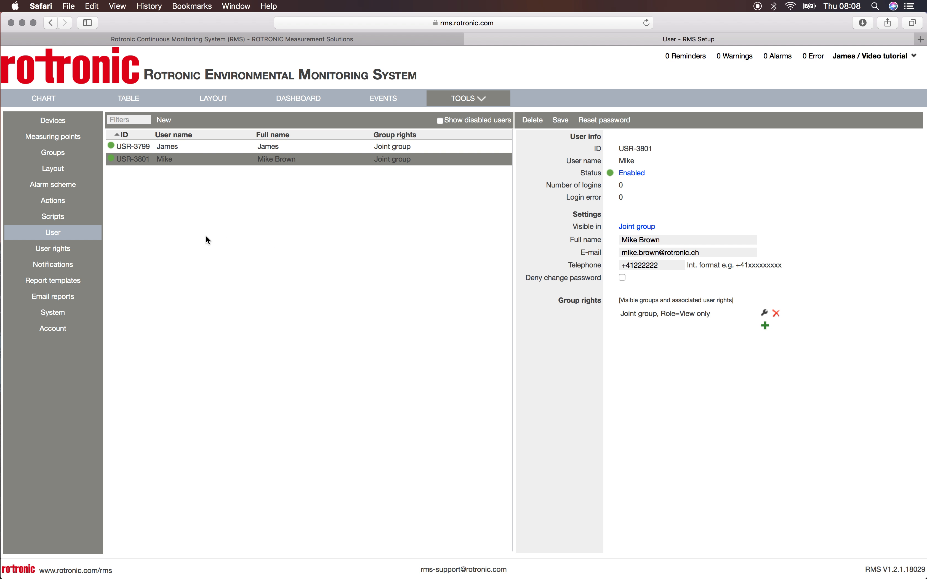
Review the system settings, down to the telephone account section for SMS and call alarms
left_click(67, 314)
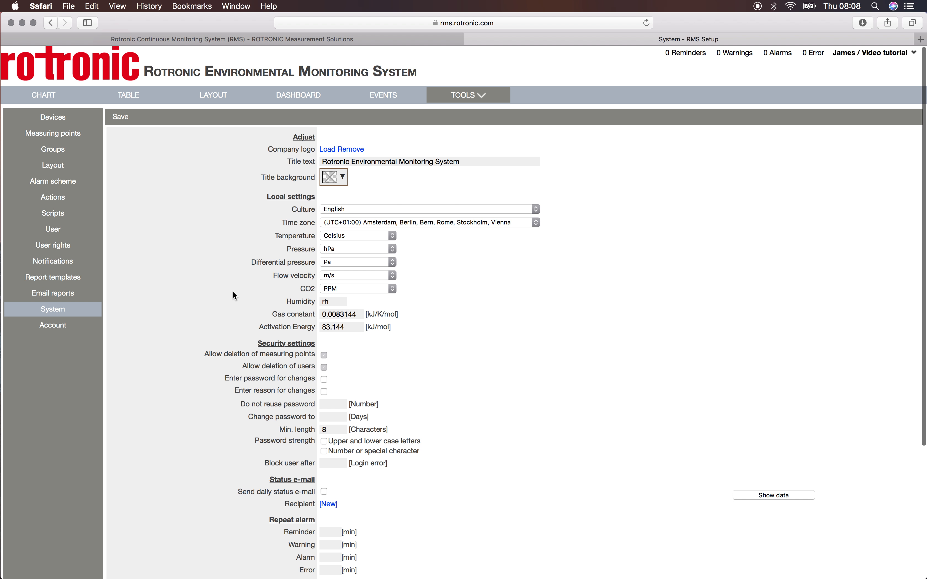
scroll(233, 291, "down", 5)
scroll(234, 292, "down", 4)
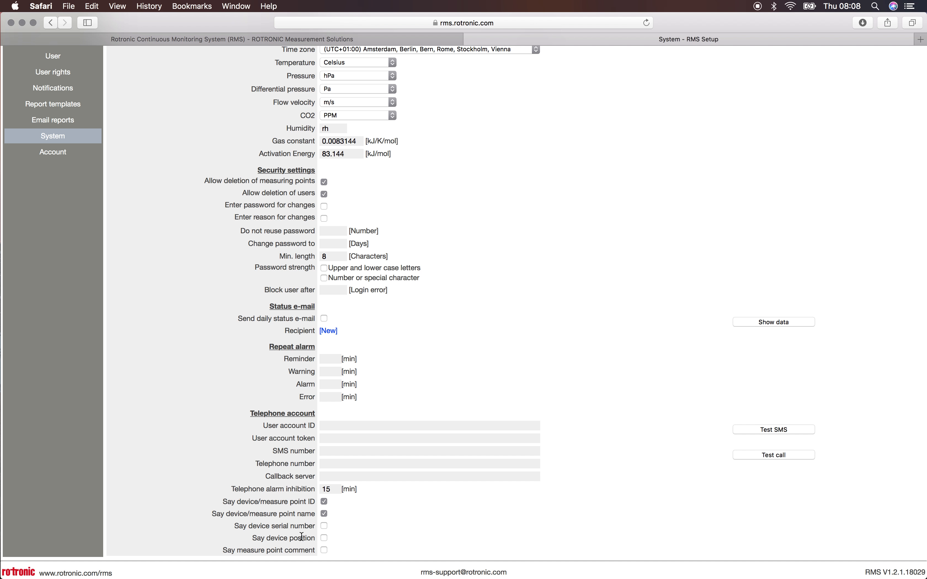
scroll(303, 536, "up", 3)
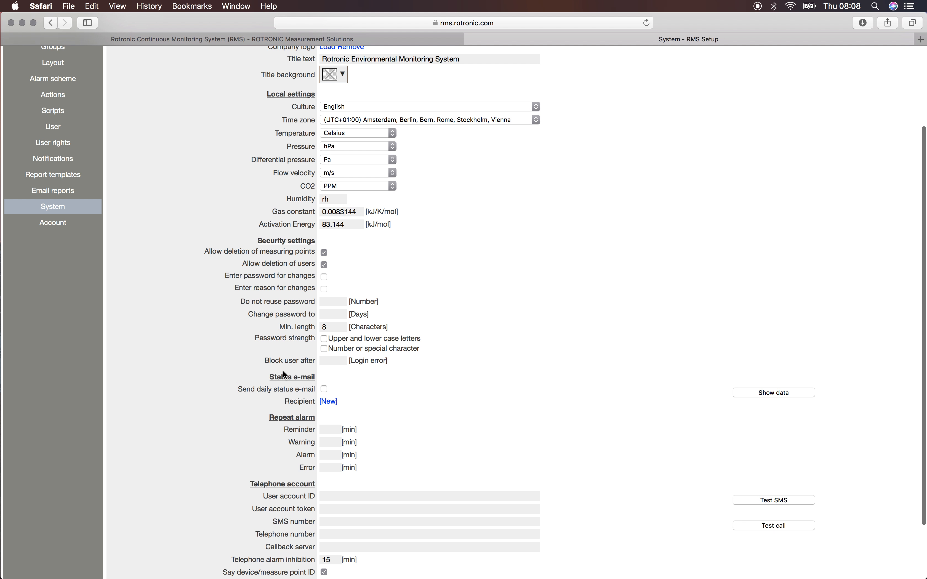
Open the notifications setup, check Europe's daily work hour settings and return to its user notifications
left_click(63, 159)
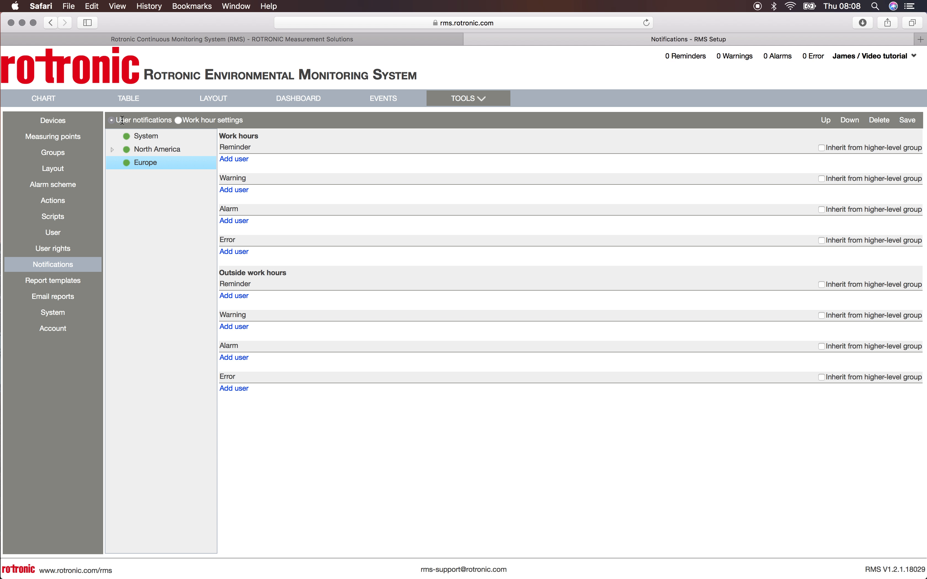
left_click(179, 119)
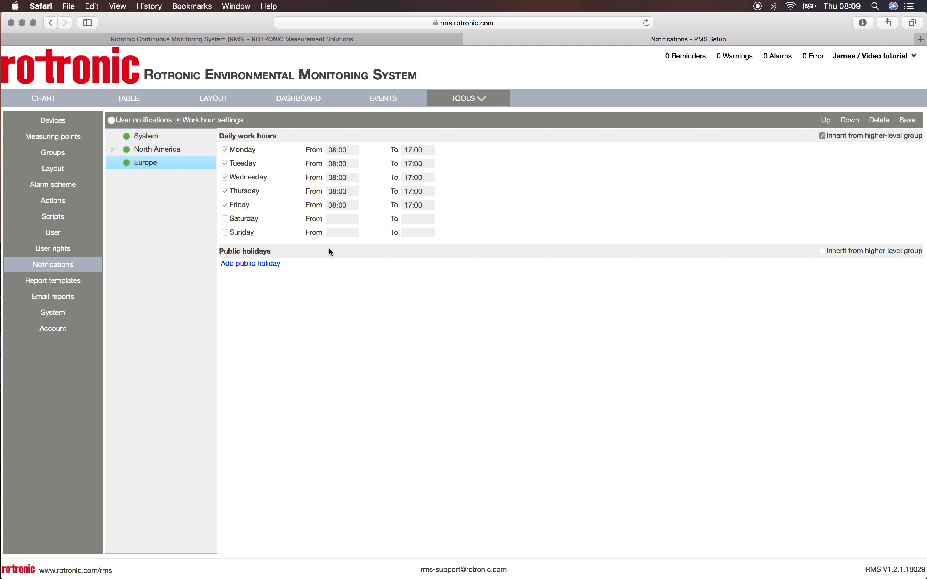
left_click(111, 122)
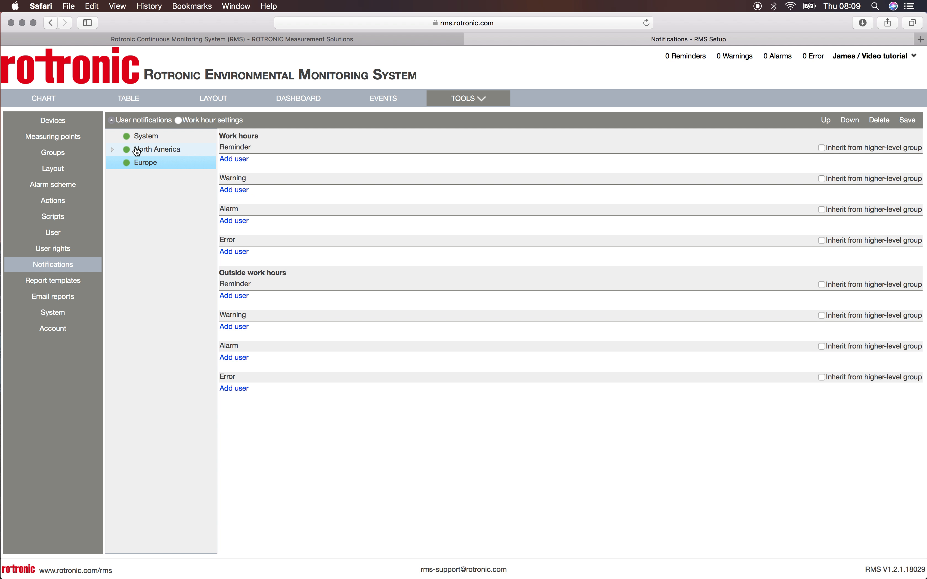
Add the first listed user to the System group's Error notifications during work hours
left_click(148, 138)
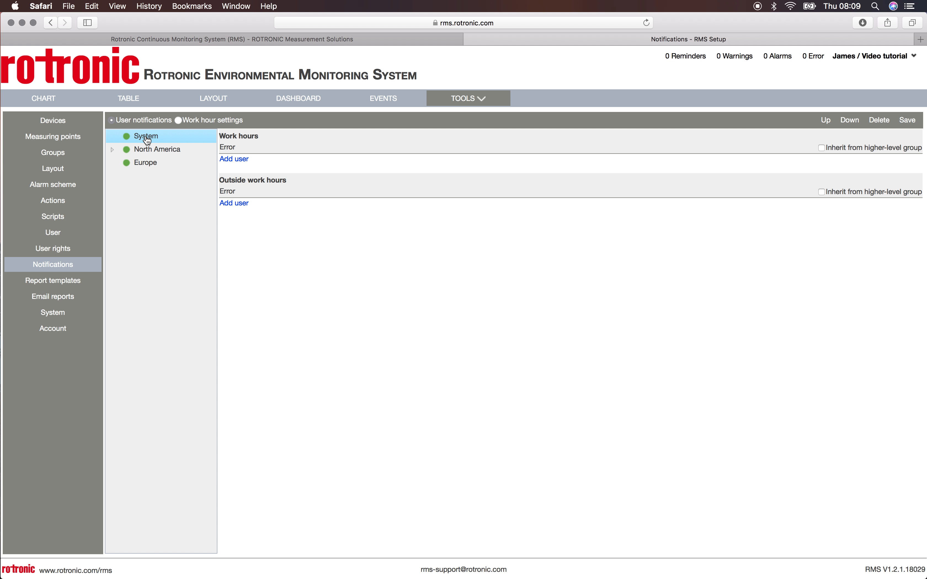
left_click(237, 160)
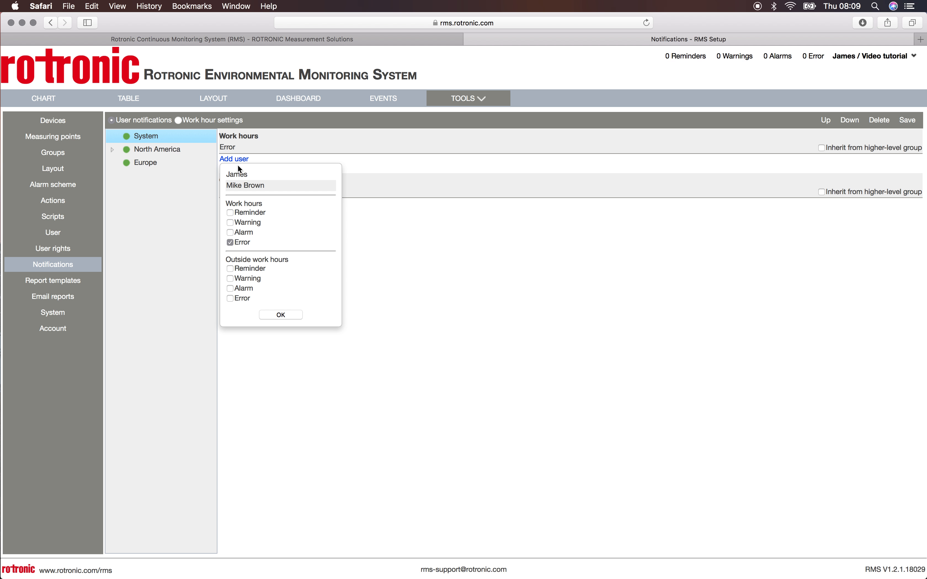
left_click(245, 175)
left_click(246, 177)
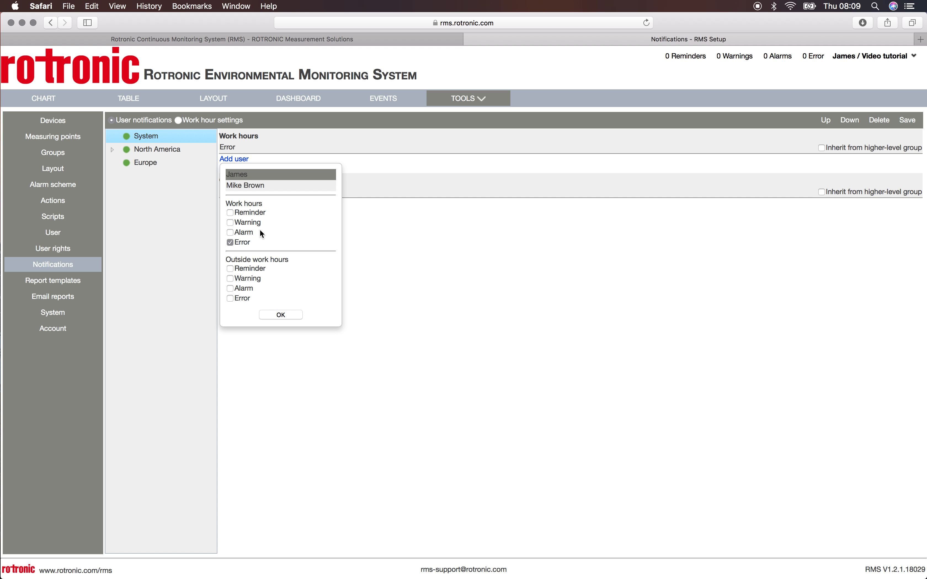
left_click(289, 315)
Add the second listed user to System's outside-work-hours Error notifications, enable e-mail for both users plus SMS for the second, and save
left_click(235, 214)
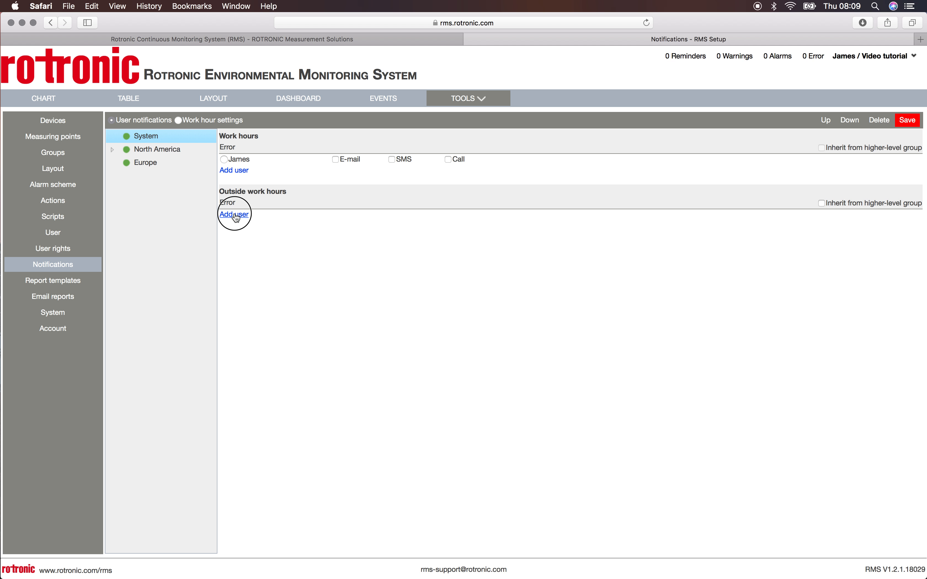
left_click(250, 244)
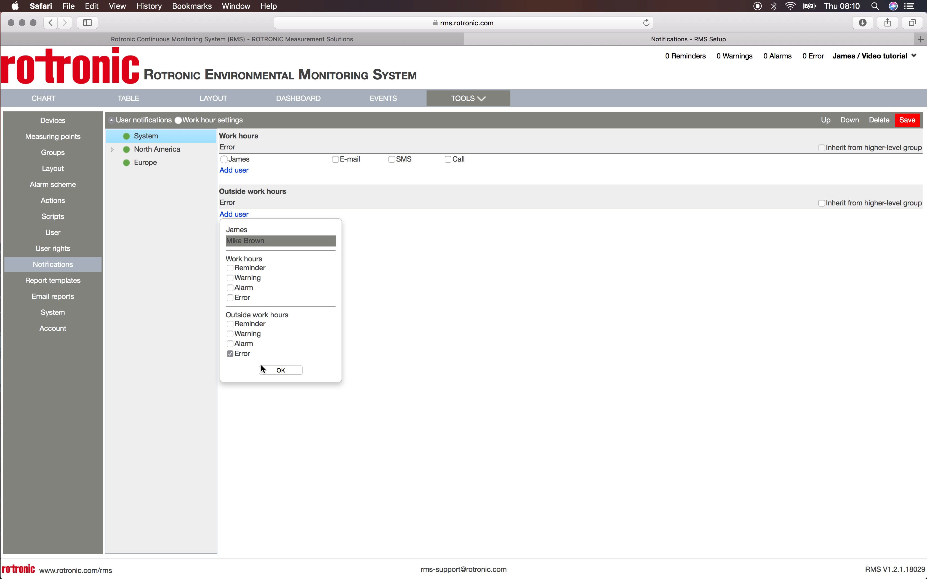
left_click(290, 371)
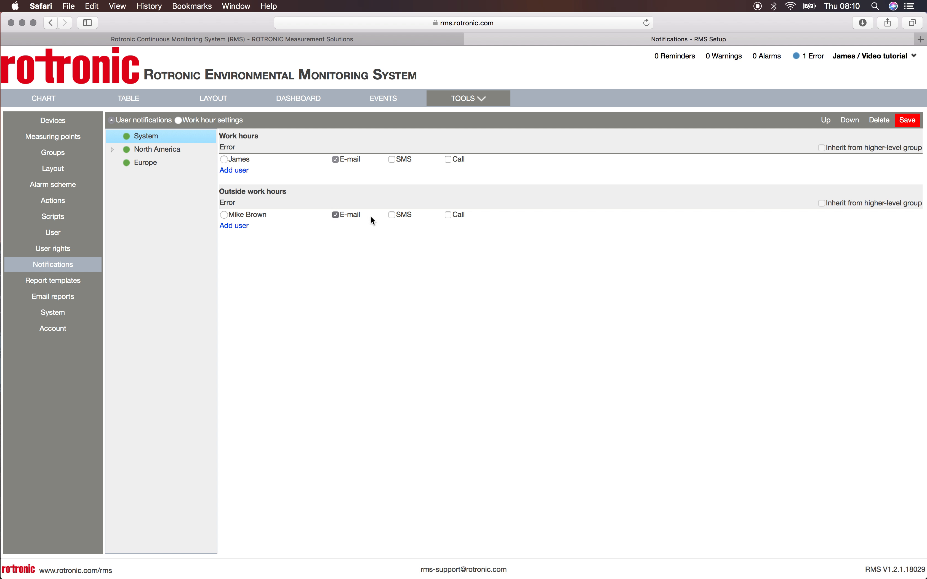
left_click(392, 216)
left_click(907, 122)
Add the first listed user to all four Europe work-hours notifications, using e-mail for each plus SMS and call for Alarm
left_click(153, 167)
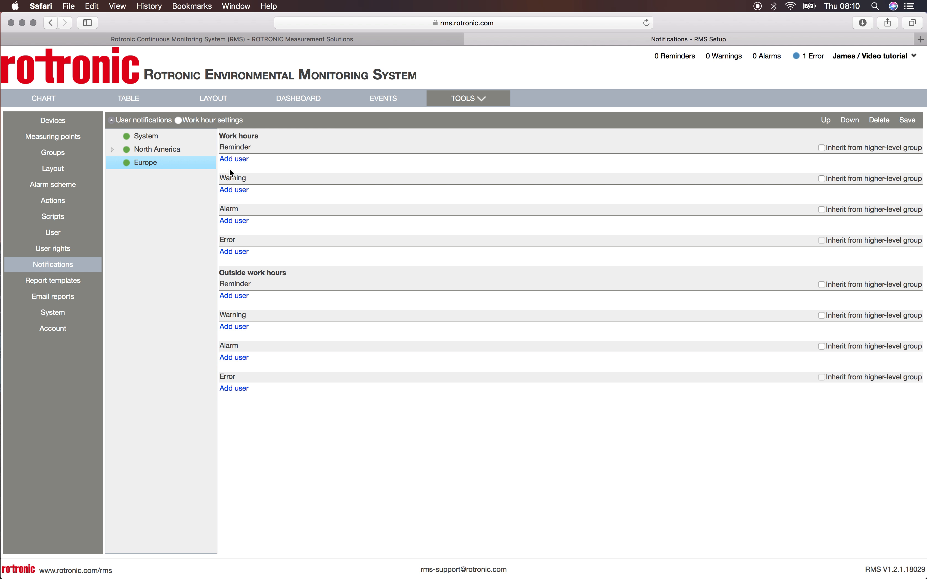
left_click(237, 160)
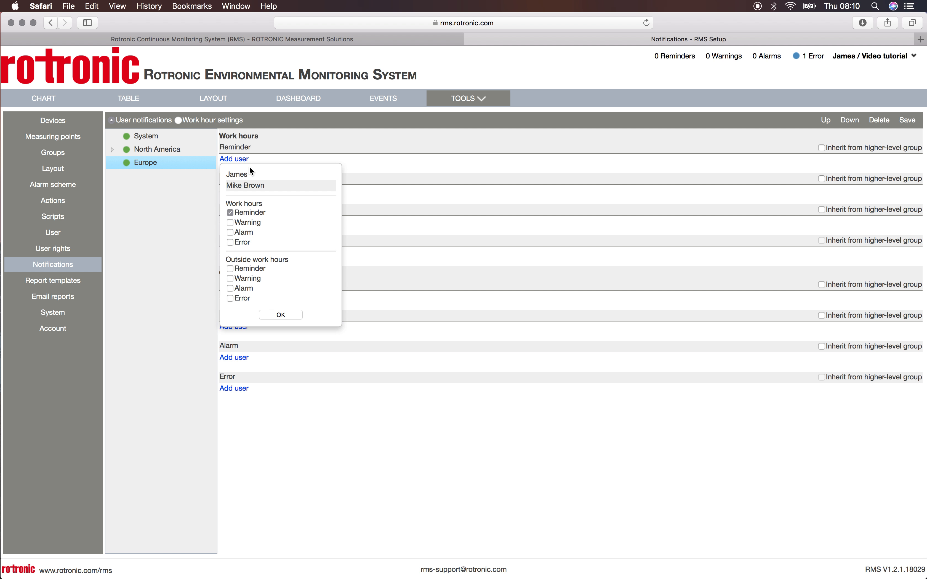
left_click(237, 176)
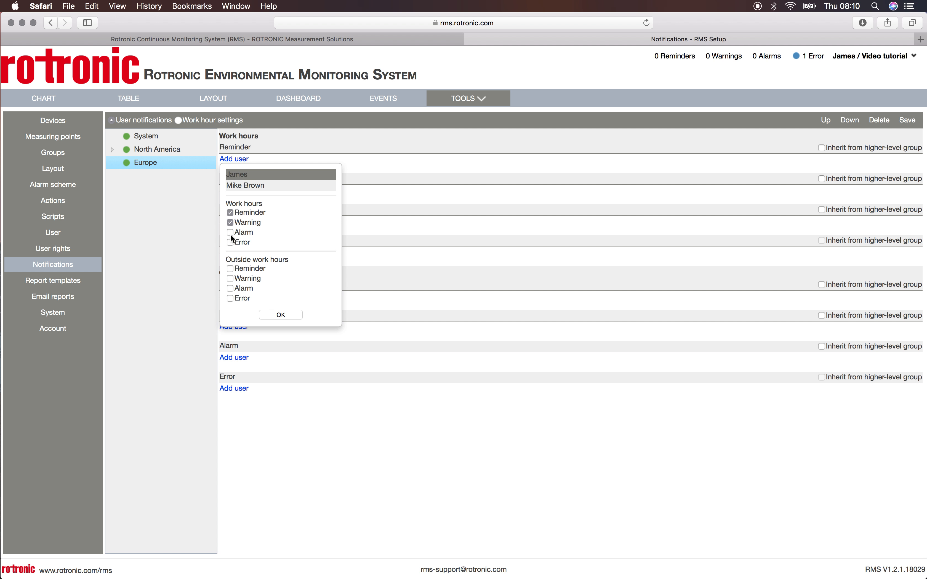
left_click(231, 244)
left_click(285, 315)
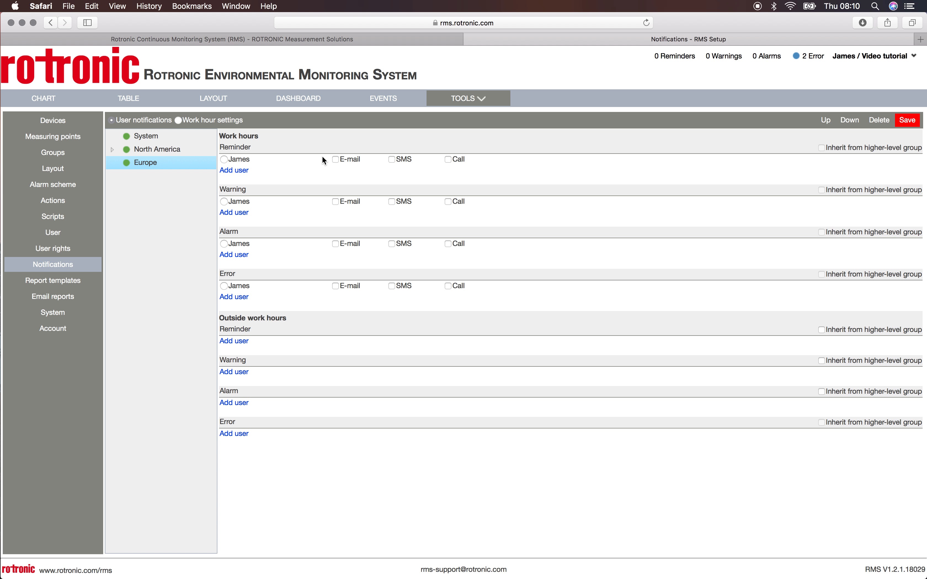
left_click(336, 161)
left_click(336, 287)
Add the second listed user to Europe's outside-work-hours Reminder, Warning, Alarm and Error notifications
left_click(236, 345)
left_click(255, 369)
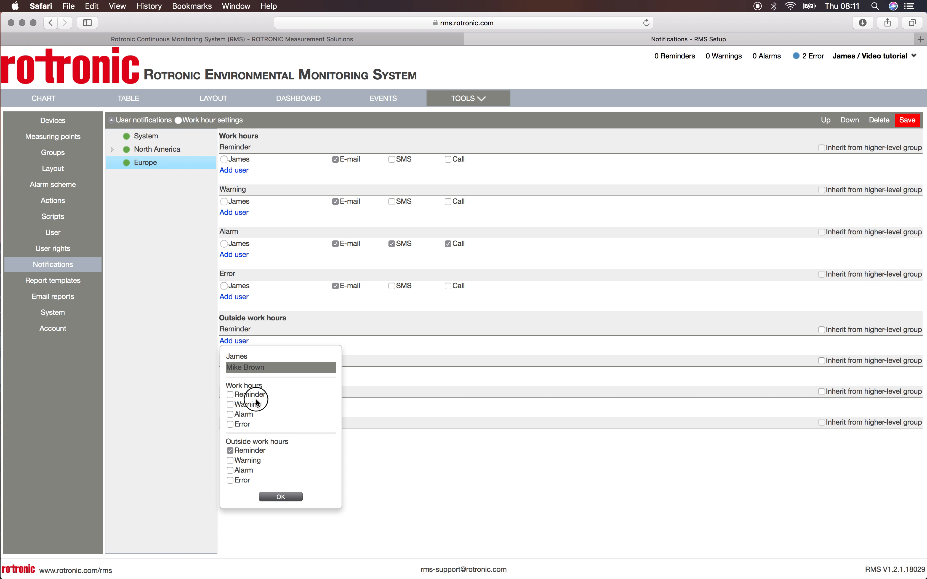
left_click(232, 461)
left_click(231, 470)
left_click(232, 482)
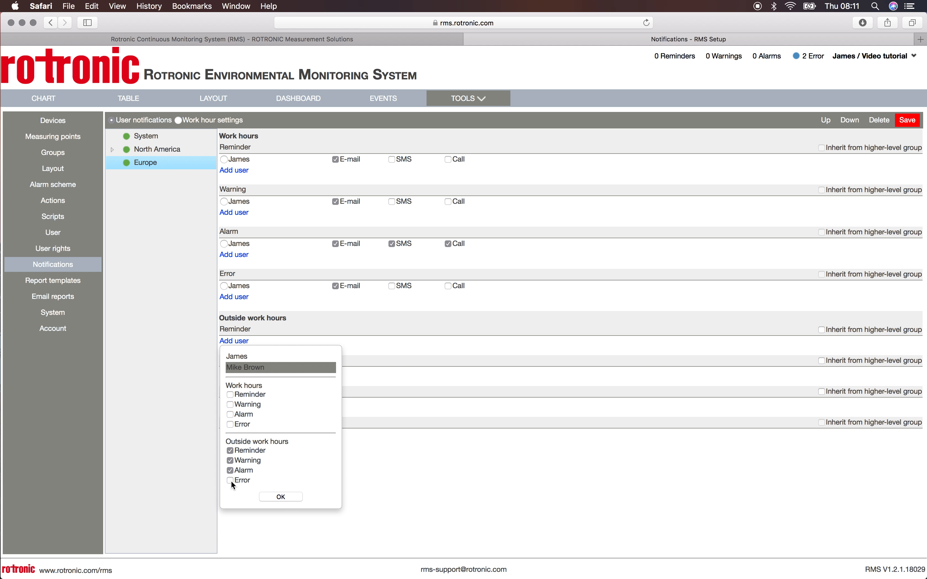
left_click(285, 498)
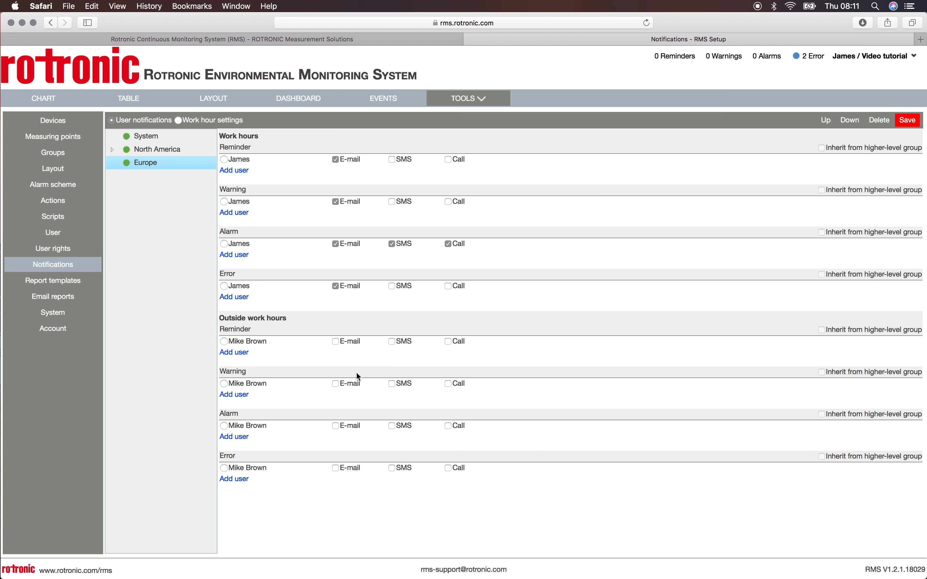
Enable e-mail for all four outside-work-hours notifications, plus SMS and call for Alarm, and save the Europe settings
left_click(337, 344)
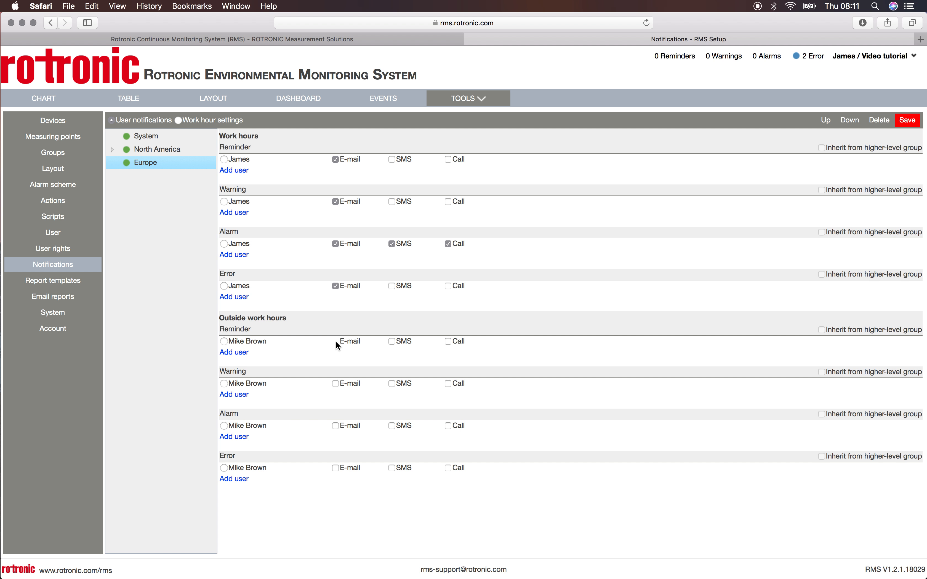
left_click(337, 386)
left_click(909, 122)
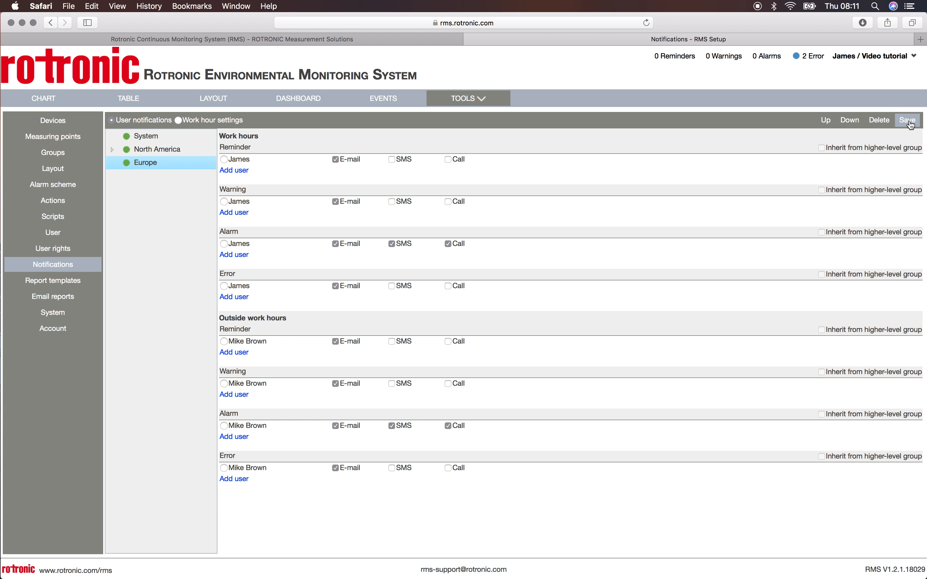